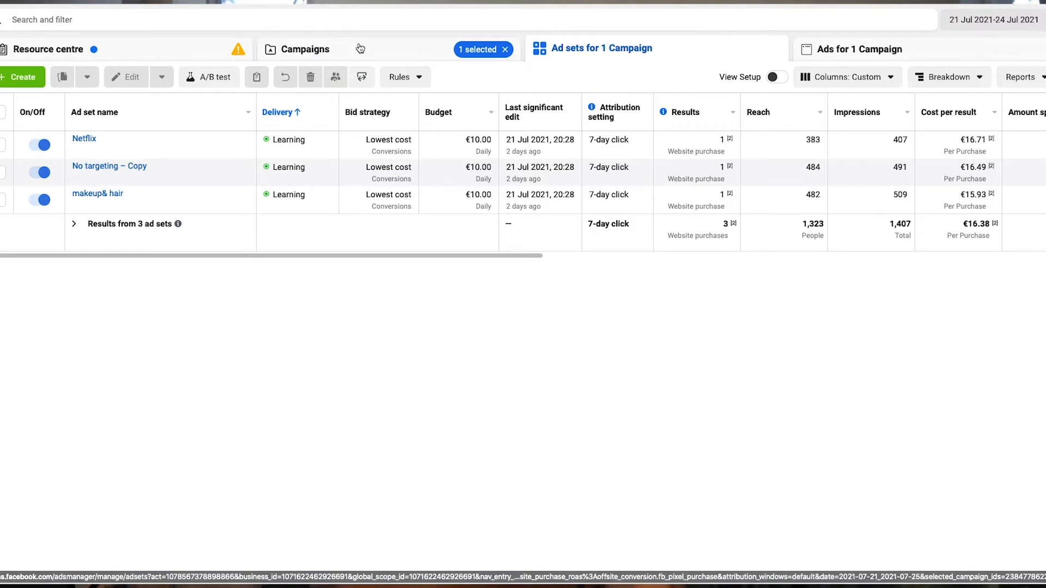
Step: Examine the website purchase results of the campaign's ad sets
{"action": "left_click", "coordinate": [116, 139]}
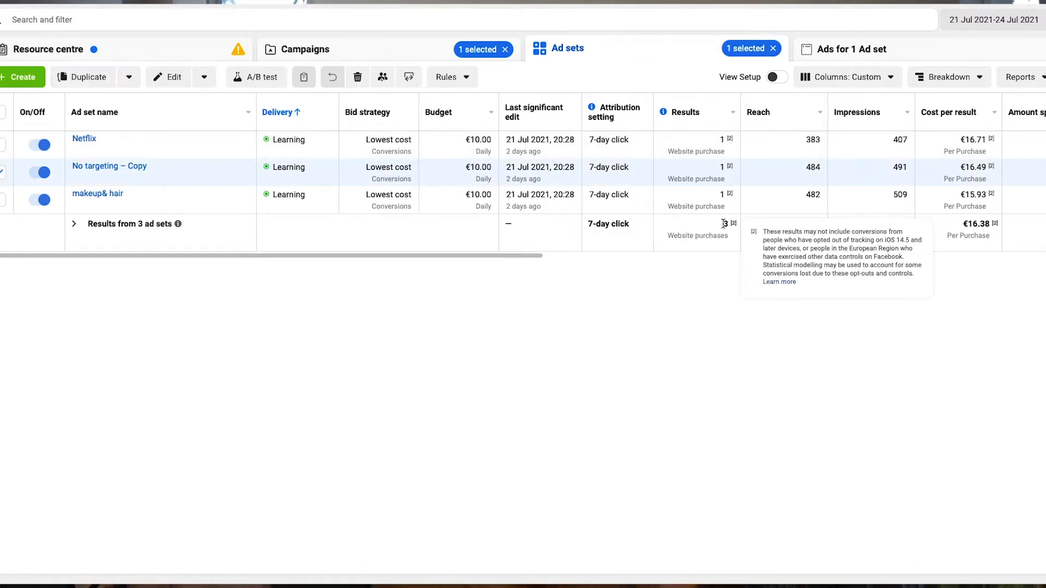
{"action": "double_click", "coordinate": [724, 224]}
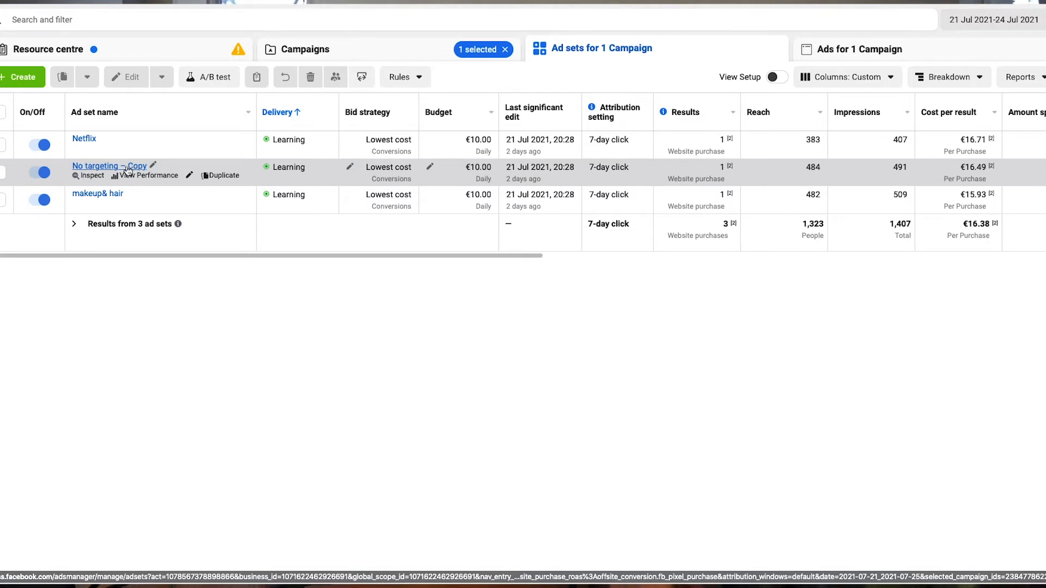
Step: Open the No targeting – Copy ad set in the editor and examine its daily budget and schedule
{"action": "left_click", "coordinate": [133, 166]}
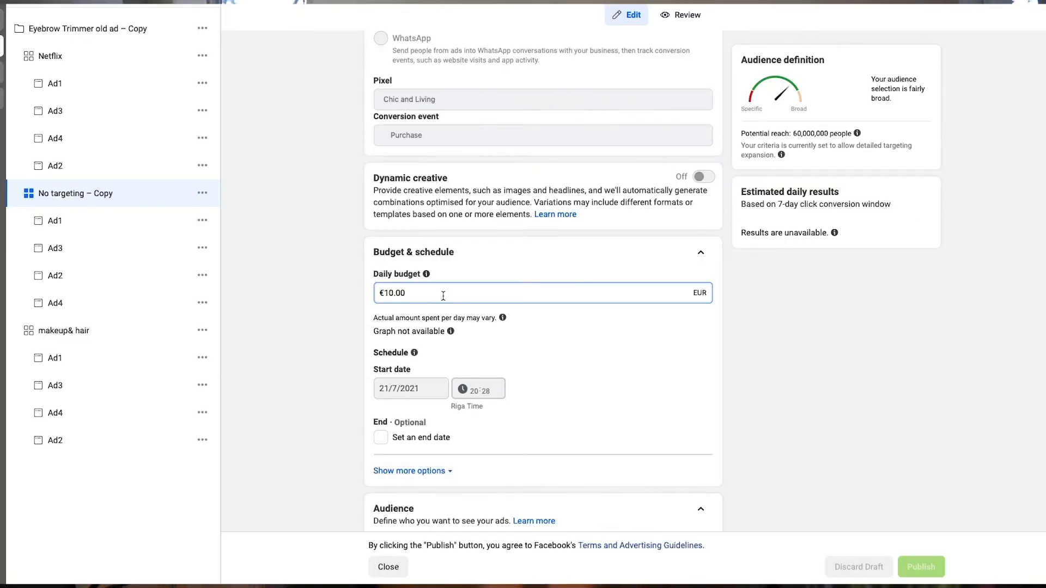
{"action": "left_click_drag", "start_coordinate": [436, 294], "coordinate": [383, 295]}
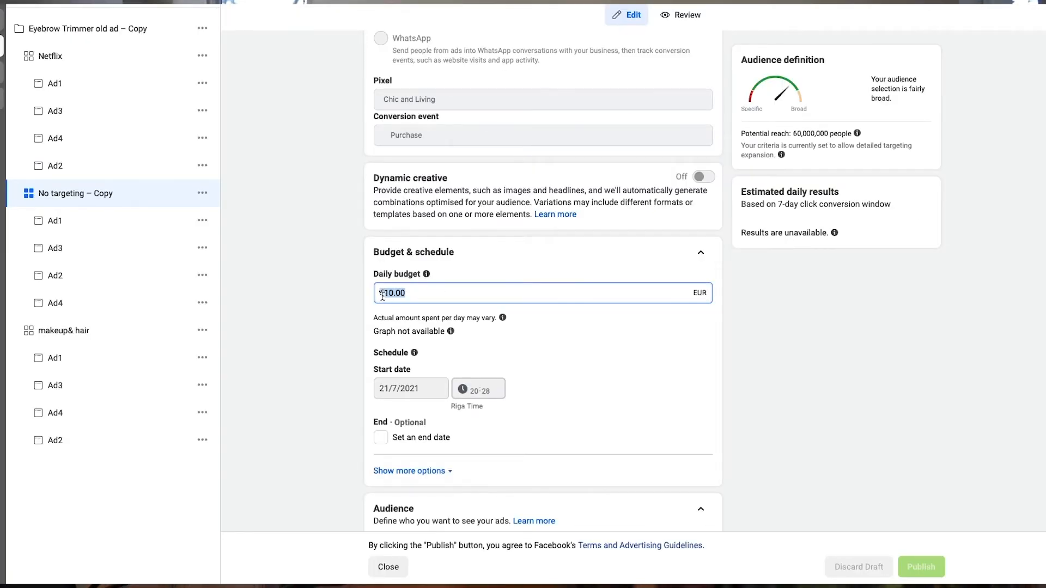
{"action": "left_click", "coordinate": [504, 290]}
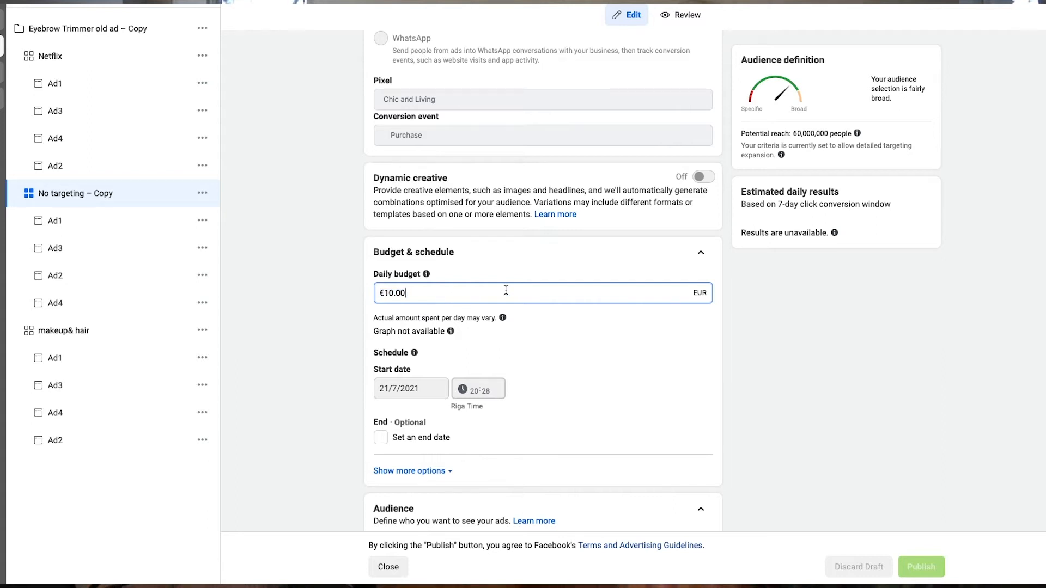
{"action": "left_click_drag", "start_coordinate": [505, 291], "coordinate": [386, 291]}
{"action": "left_click", "coordinate": [448, 293]}
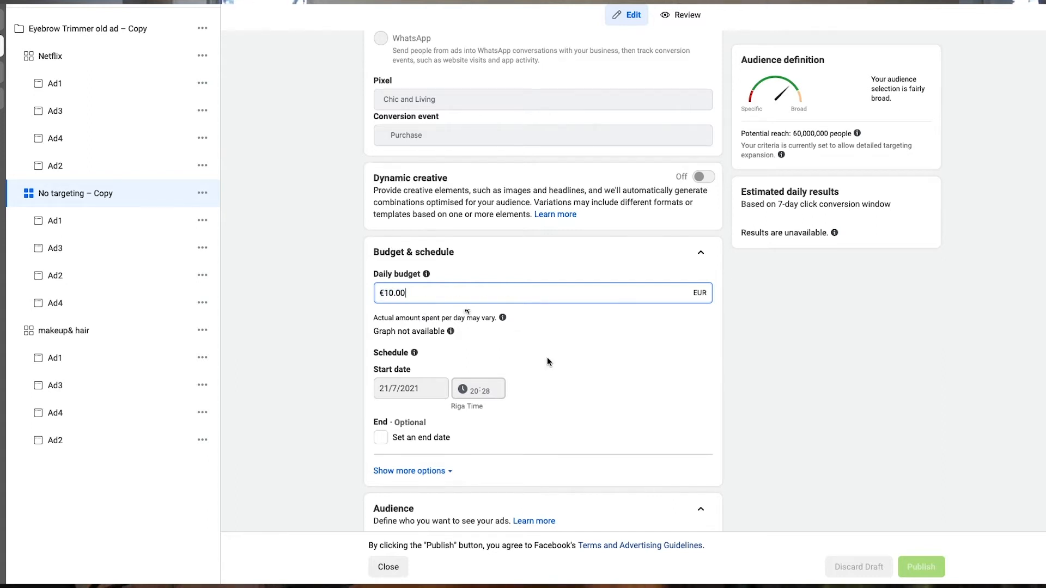
{"action": "scroll", "coordinate": [581, 388], "scroll_direction": "down", "scroll_amount": 2}
{"action": "left_click", "coordinate": [641, 303]}
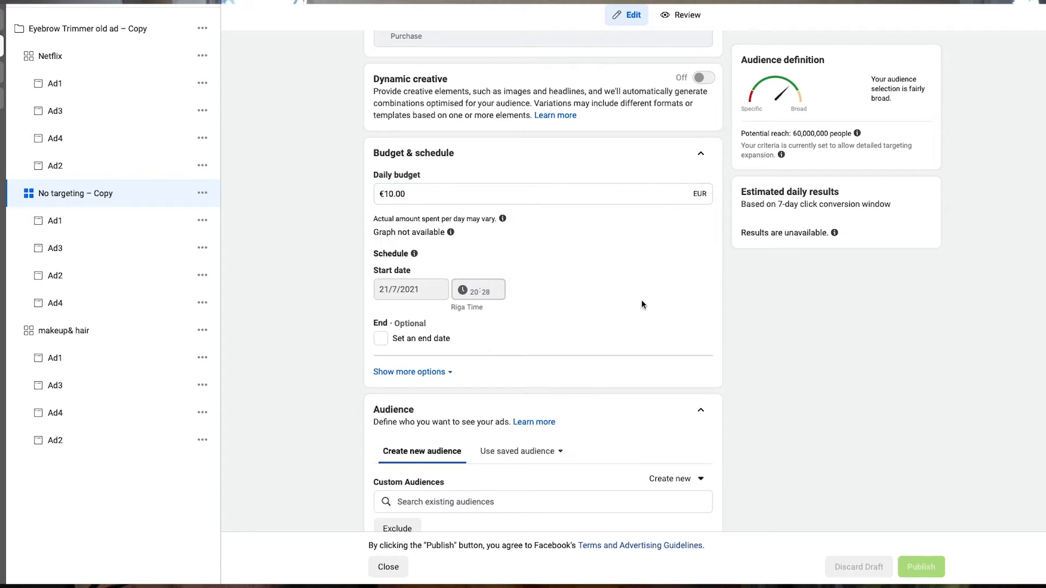
{"action": "mouse_move", "coordinate": [502, 218]}
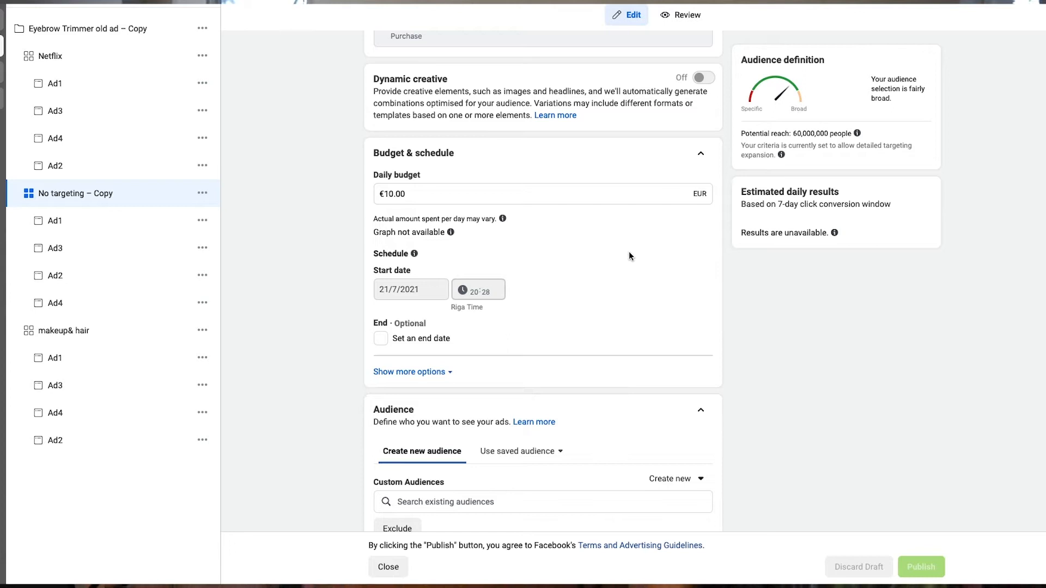
Step: Examine the ad set's audience settings, including location, age, gender and potential reach
{"action": "scroll", "coordinate": [629, 251], "scroll_direction": "down", "scroll_amount": 5}
{"action": "scroll", "coordinate": [365, 247], "scroll_direction": "down", "scroll_amount": 1}
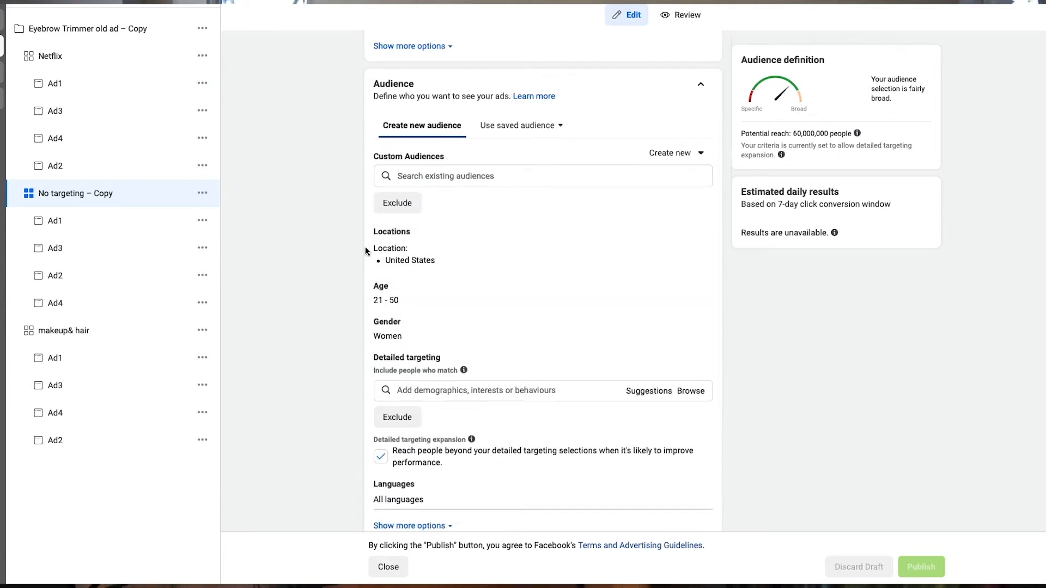
{"action": "scroll", "coordinate": [365, 247], "scroll_direction": "down", "scroll_amount": 1}
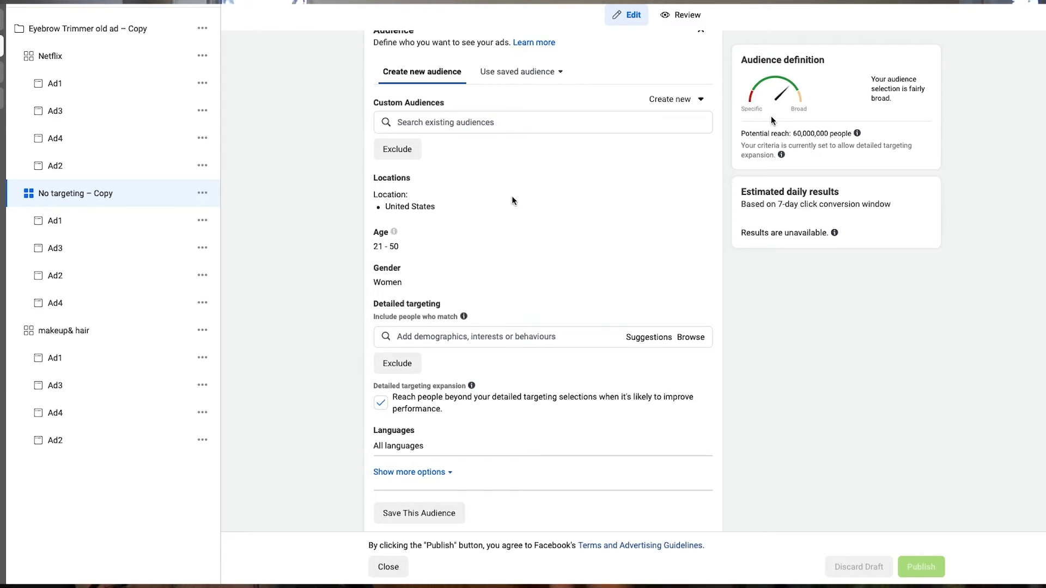
{"action": "left_click_drag", "start_coordinate": [793, 133], "coordinate": [831, 135]}
{"action": "left_click", "coordinate": [885, 150]}
{"action": "left_click", "coordinate": [476, 230]}
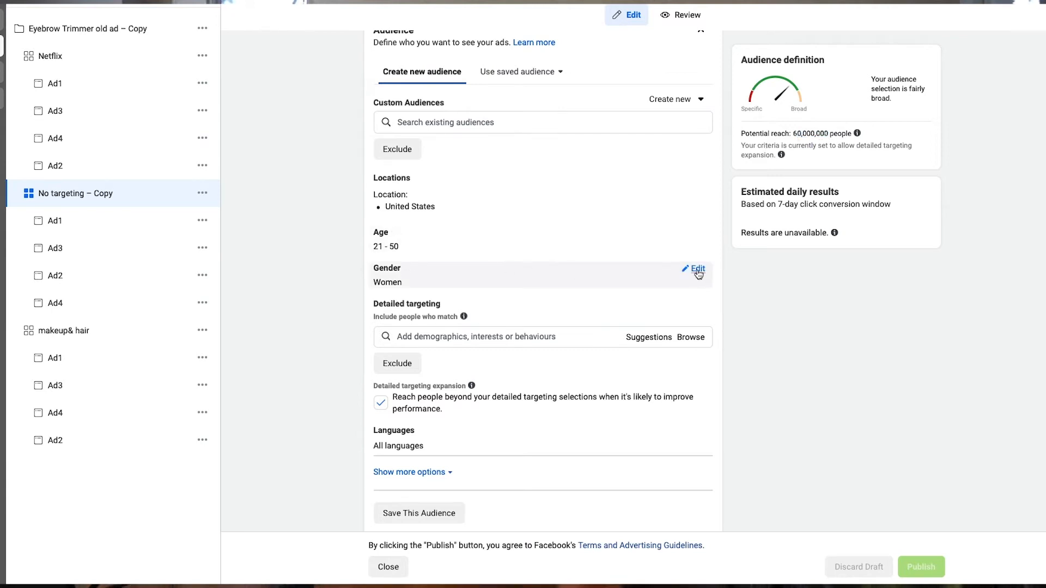
{"action": "mouse_move", "coordinate": [388, 275]}
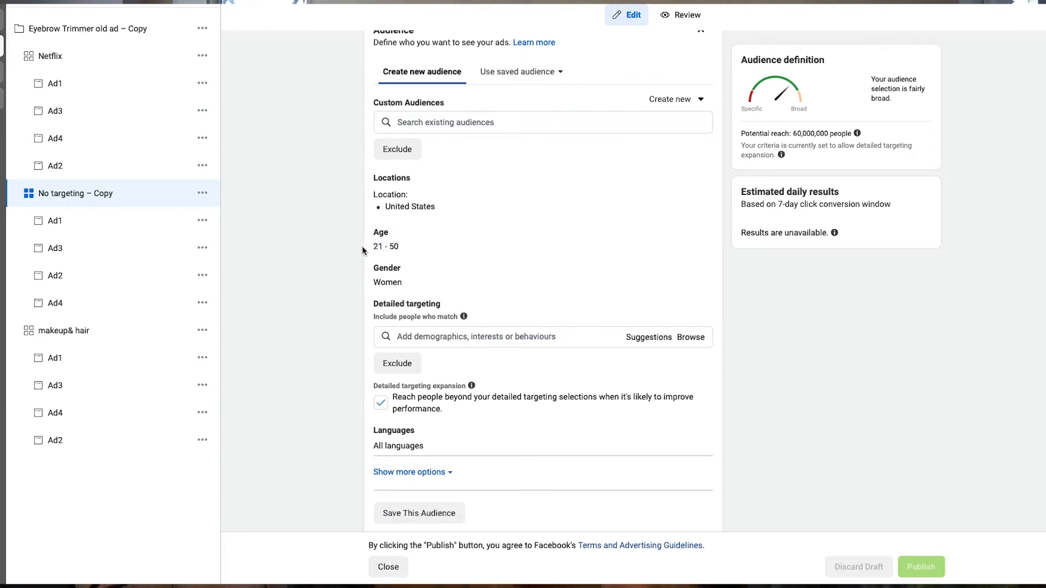
Step: Review the ad set's detailed targeting, manual placements, and optimisation and delivery settings
{"action": "scroll", "coordinate": [330, 252], "scroll_direction": "down", "scroll_amount": 3}
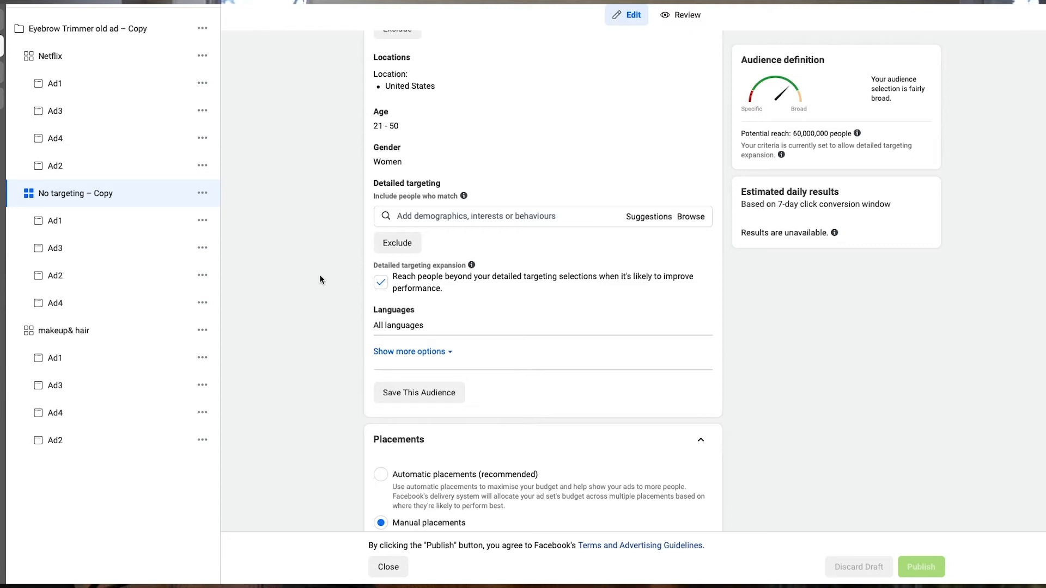
{"action": "scroll", "coordinate": [320, 276], "scroll_direction": "down", "scroll_amount": 2}
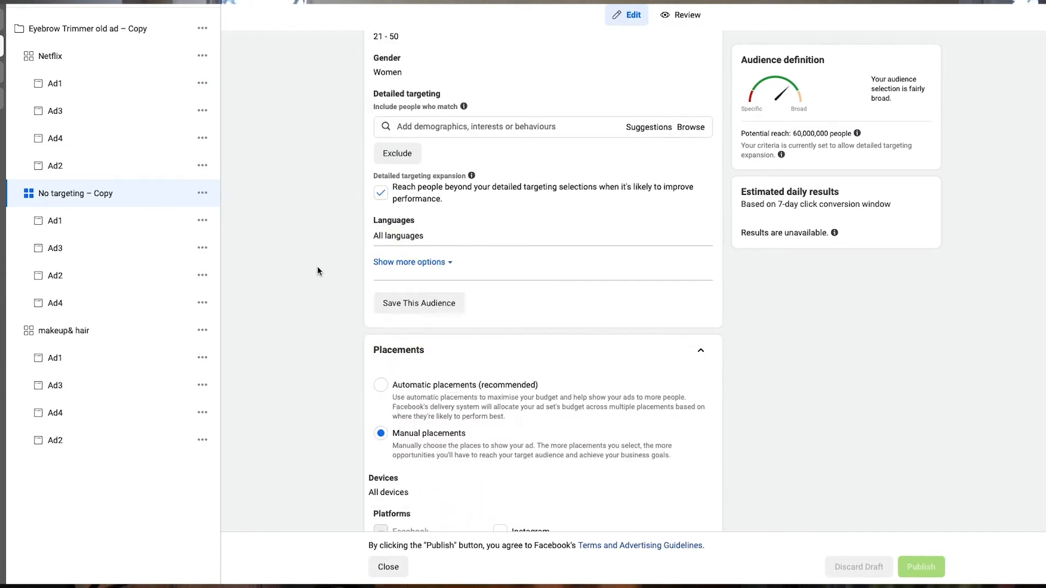
{"action": "scroll", "coordinate": [317, 267], "scroll_direction": "down", "scroll_amount": 6}
{"action": "scroll", "coordinate": [292, 264], "scroll_direction": "down", "scroll_amount": 1}
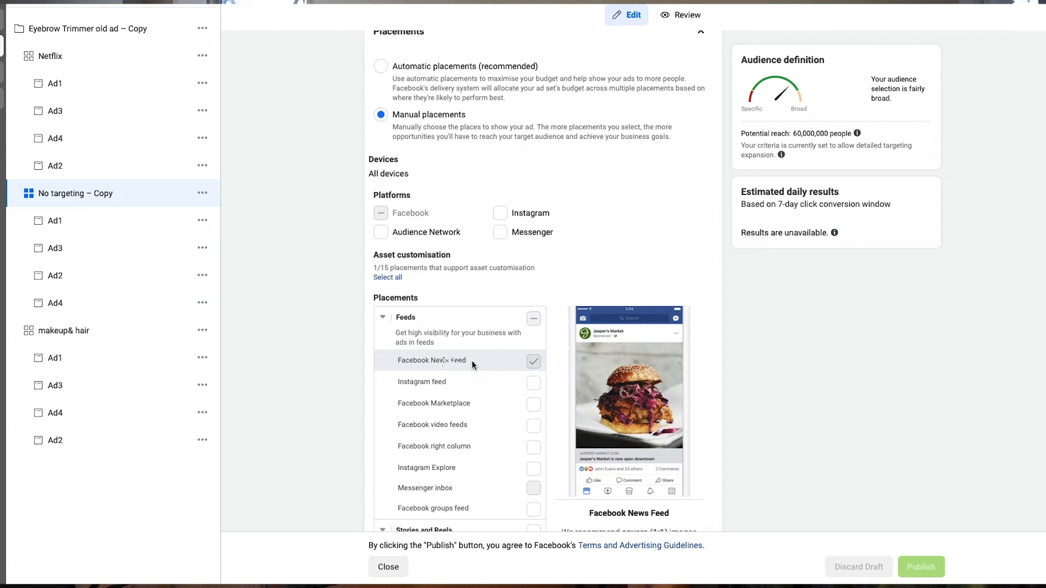
{"action": "scroll", "coordinate": [472, 363], "scroll_direction": "down", "scroll_amount": 3}
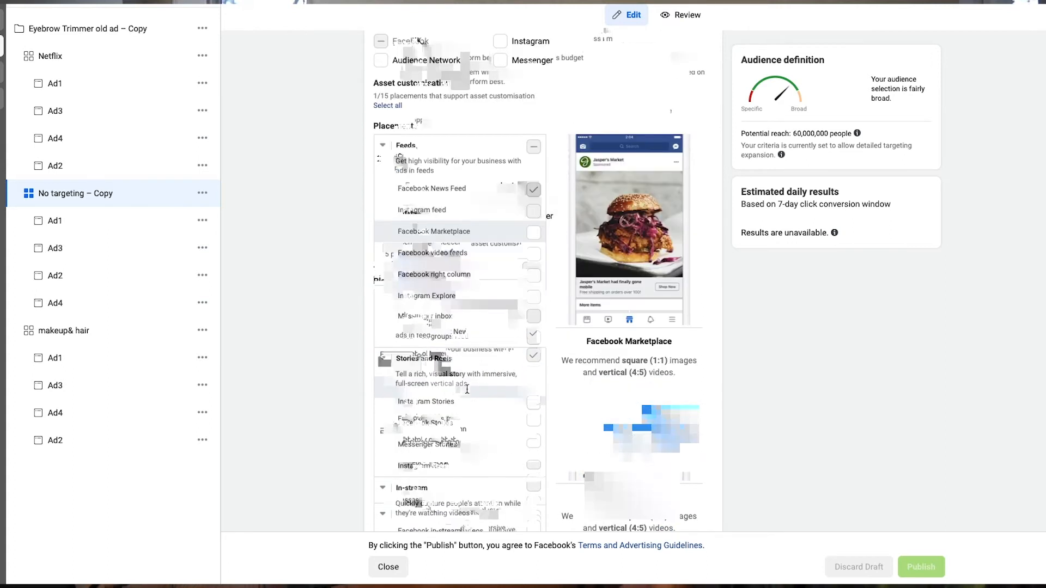
{"action": "scroll", "coordinate": [467, 389], "scroll_direction": "down", "scroll_amount": 2}
{"action": "scroll", "coordinate": [457, 365], "scroll_direction": "down", "scroll_amount": 7}
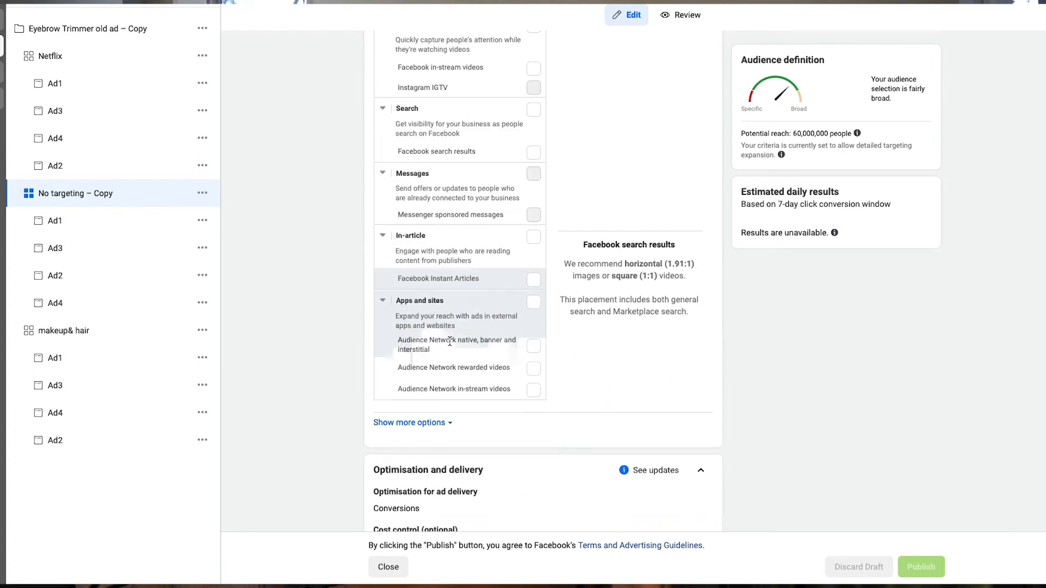
{"action": "scroll", "coordinate": [449, 341], "scroll_direction": "up", "scroll_amount": 8}
{"action": "scroll", "coordinate": [446, 315], "scroll_direction": "up", "scroll_amount": 2}
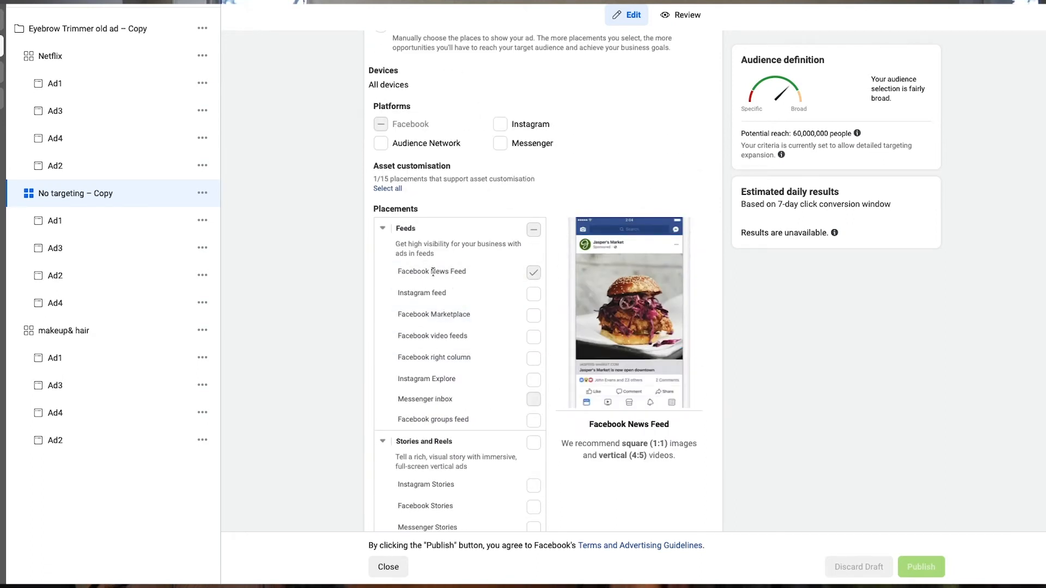
{"action": "scroll", "coordinate": [432, 271], "scroll_direction": "down", "scroll_amount": 10}
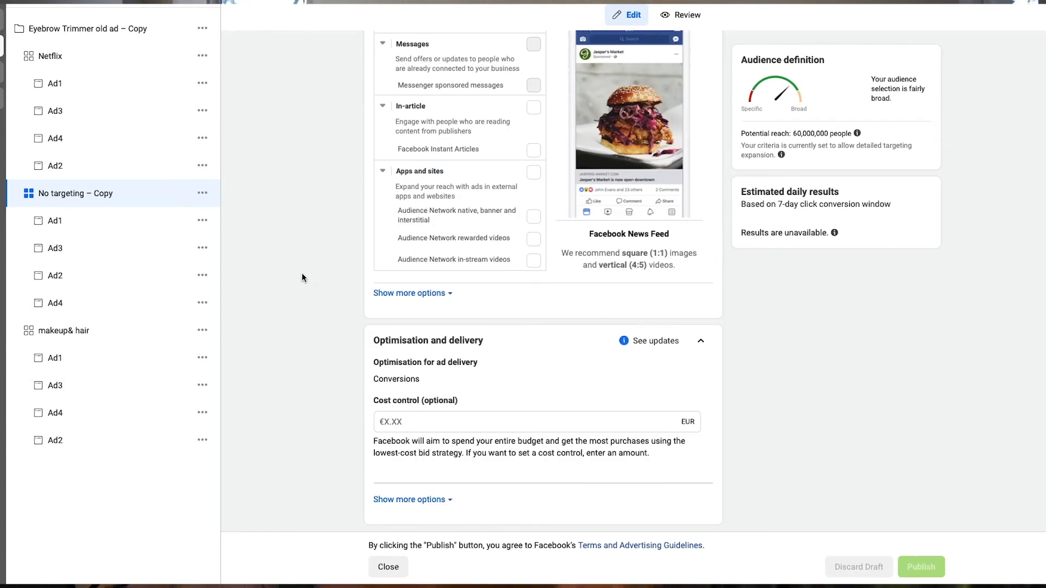
Step: Look through the ads under No targeting – Copy, returning to Ad1 to examine its preview
{"action": "left_click", "coordinate": [81, 221]}
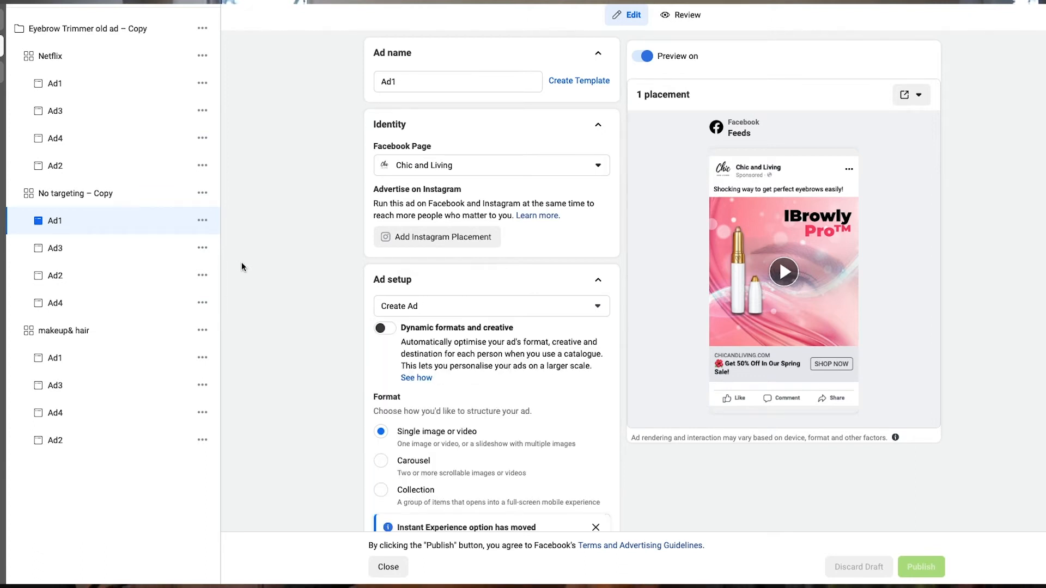
{"action": "left_click", "coordinate": [107, 274]}
{"action": "left_click", "coordinate": [95, 309]}
{"action": "left_click", "coordinate": [88, 279]}
{"action": "left_click", "coordinate": [89, 256]}
{"action": "left_click", "coordinate": [87, 227]}
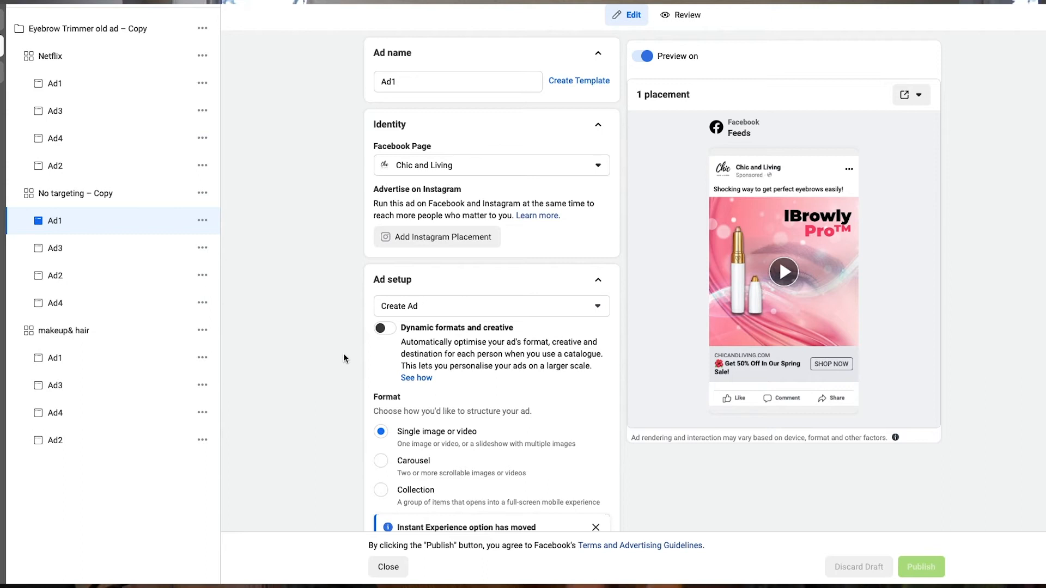
{"action": "mouse_move", "coordinate": [682, 304]}
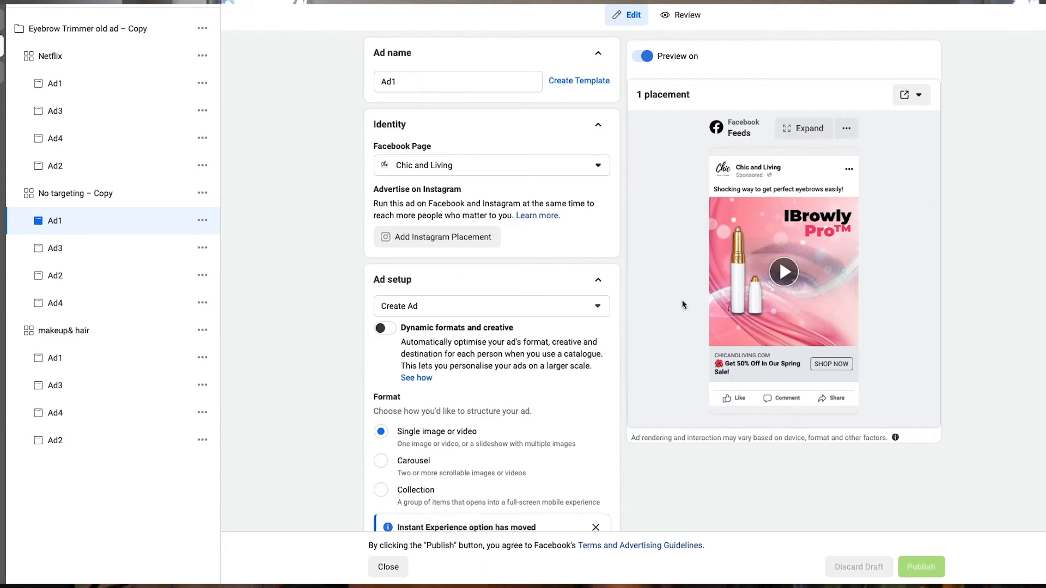
Step: Examine Ad1's format setup and the primary text in its ad creative
{"action": "scroll", "coordinate": [430, 331], "scroll_direction": "down", "scroll_amount": 2}
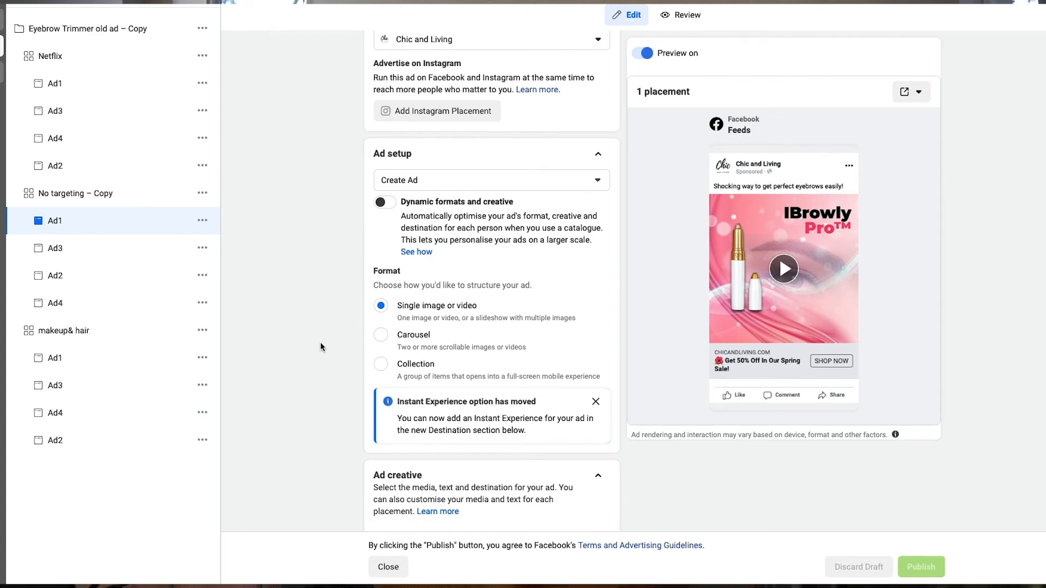
{"action": "scroll", "coordinate": [627, 226], "scroll_direction": "down", "scroll_amount": 1}
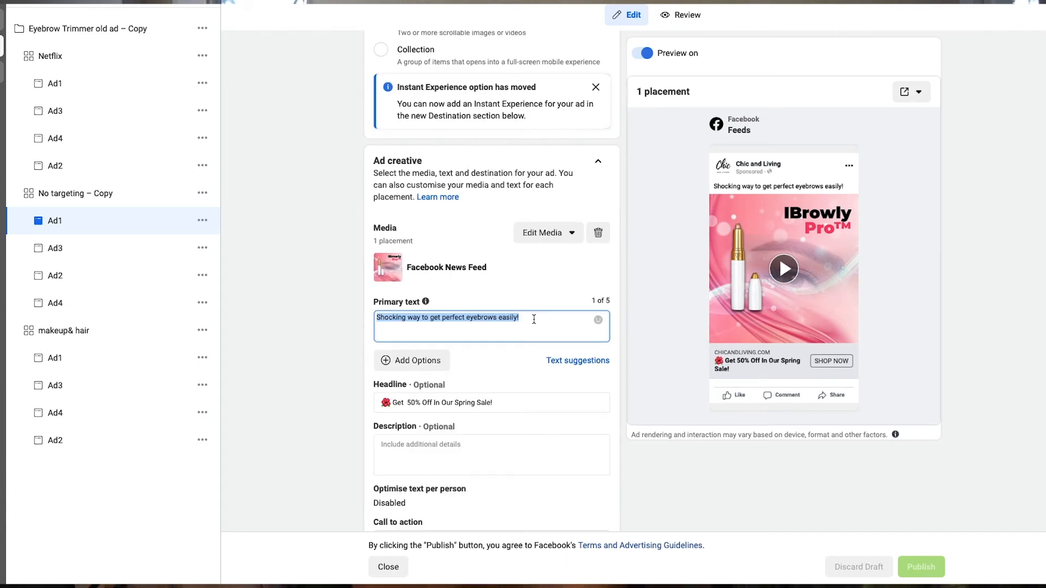
{"action": "left_click", "coordinate": [536, 321]}
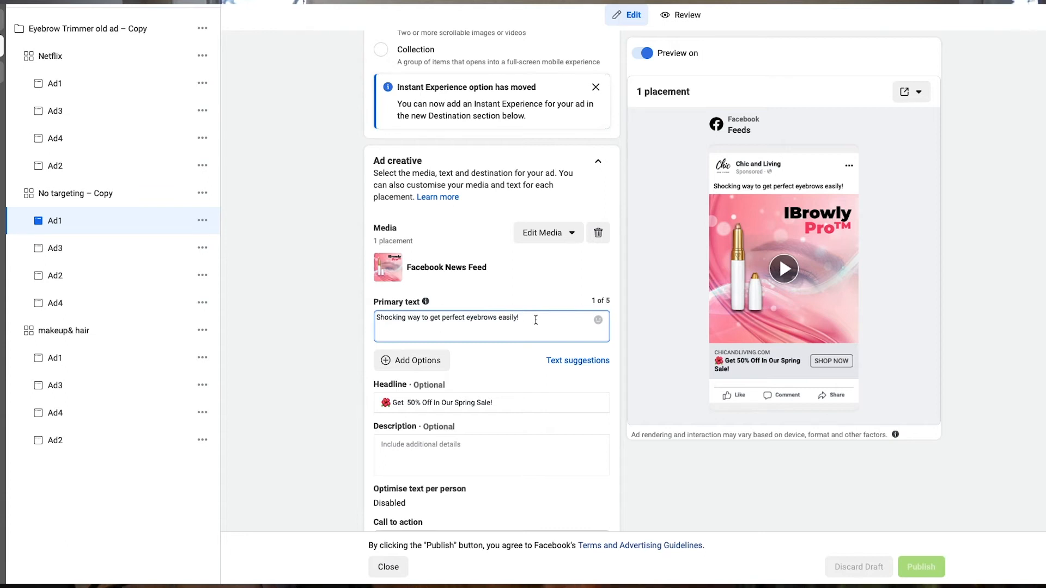
{"action": "left_click_drag", "start_coordinate": [535, 320], "coordinate": [375, 321]}
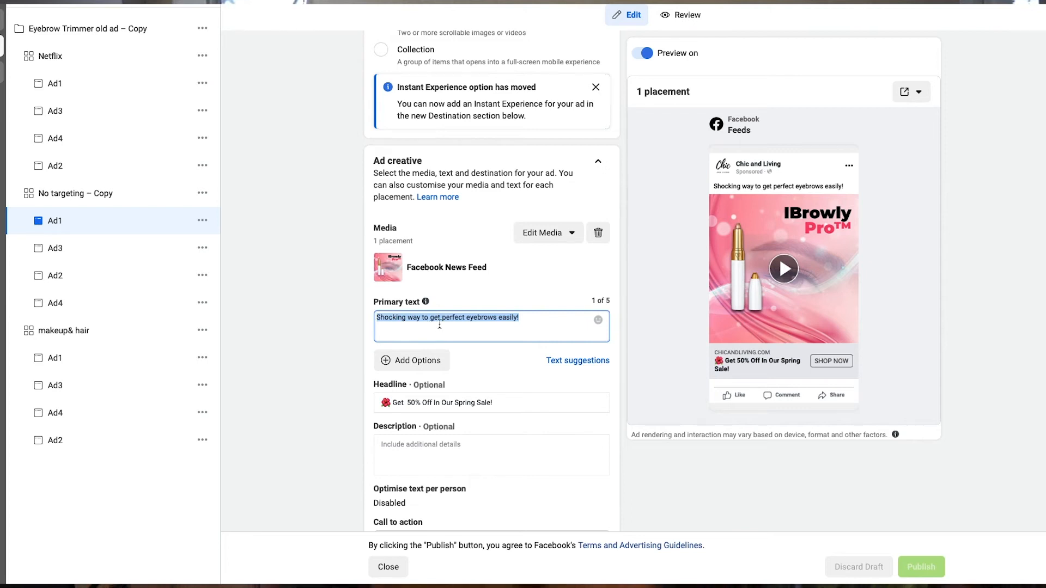
{"action": "left_click", "coordinate": [379, 321]}
{"action": "left_click_drag", "start_coordinate": [439, 321], "coordinate": [523, 322]}
{"action": "left_click", "coordinate": [535, 323]}
{"action": "scroll", "coordinate": [537, 384], "scroll_direction": "down", "scroll_amount": 1}
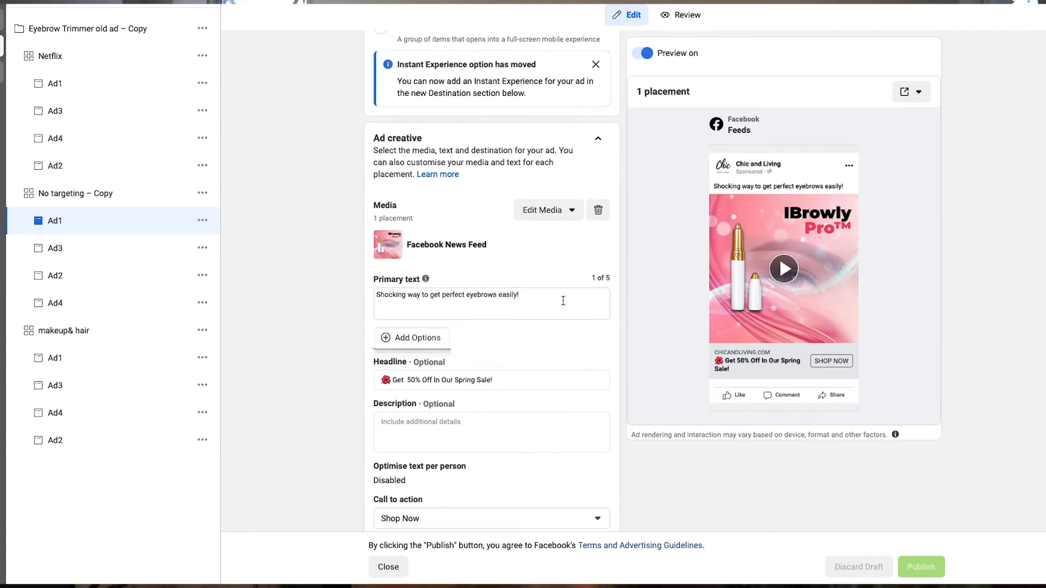
{"action": "left_click", "coordinate": [451, 294]}
{"action": "left_click_drag", "start_coordinate": [379, 294], "coordinate": [533, 296]}
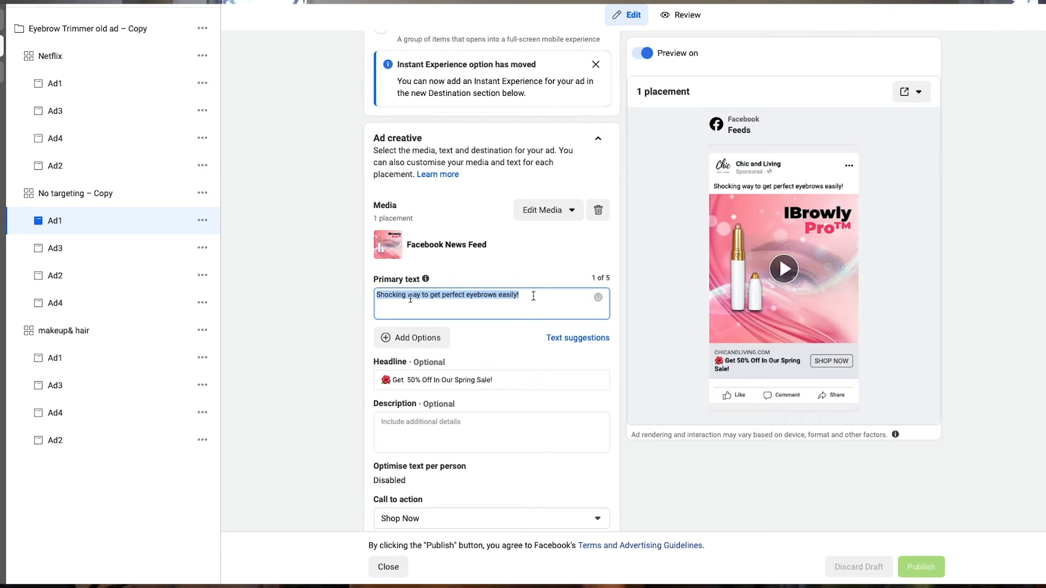
{"action": "left_click", "coordinate": [335, 320]}
Step: Examine Ad1's headline, call to action and website destination
{"action": "scroll", "coordinate": [337, 310], "scroll_direction": "down", "scroll_amount": 4}
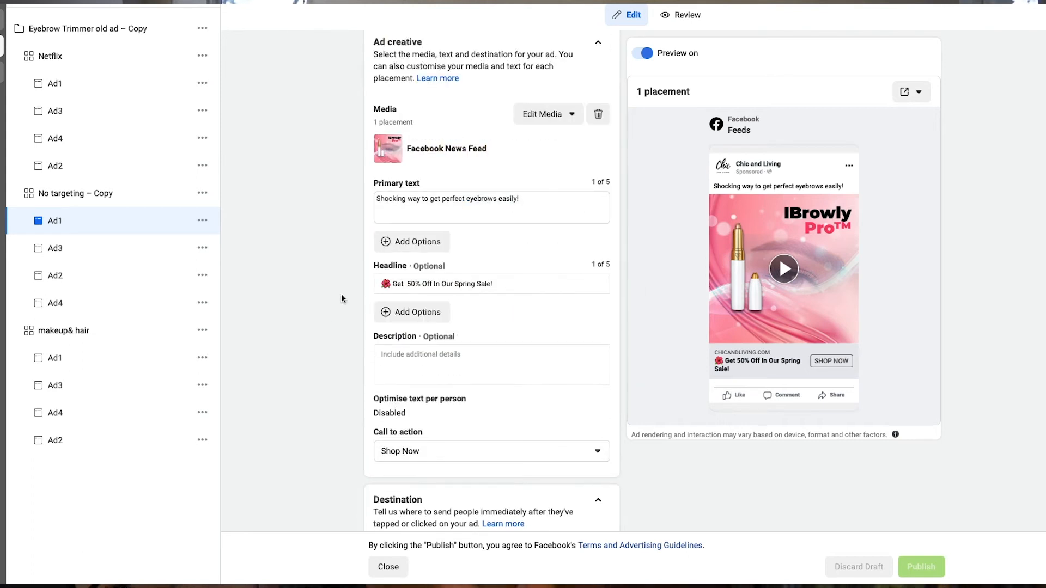
{"action": "left_click_drag", "start_coordinate": [499, 284], "coordinate": [402, 285]}
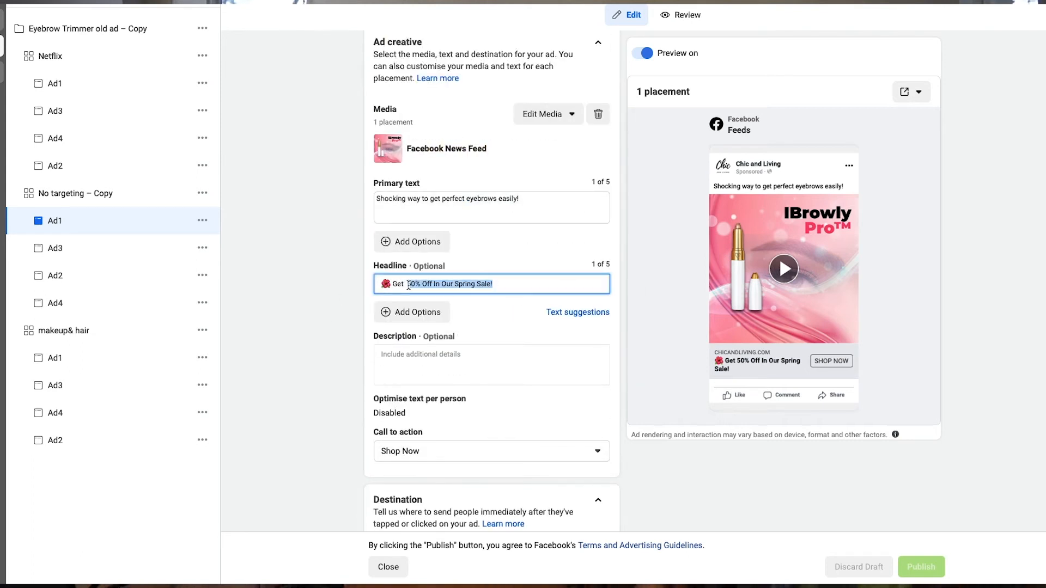
{"action": "left_click", "coordinate": [326, 285]}
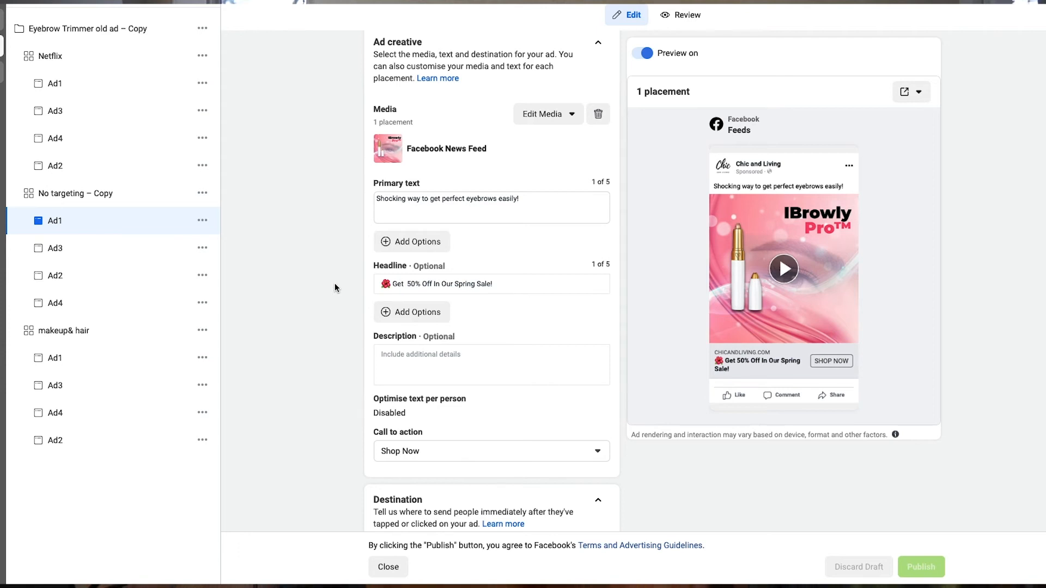
{"action": "scroll", "coordinate": [334, 288], "scroll_direction": "down", "scroll_amount": 10}
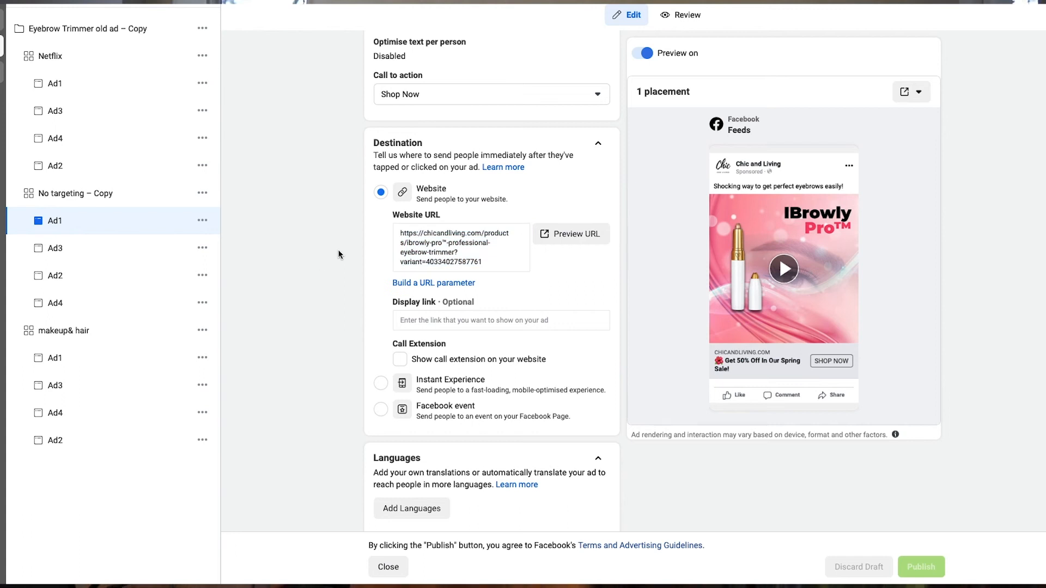
{"action": "scroll", "coordinate": [299, 270], "scroll_direction": "up", "scroll_amount": 10}
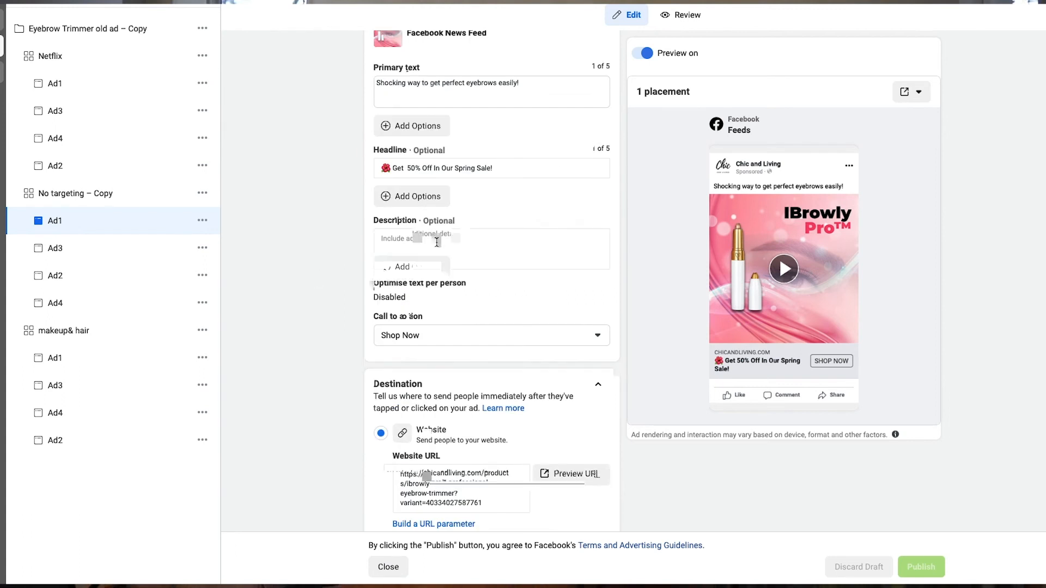
Step: View the actions available for Ad1, including Quickly duplicate, without applying any
{"action": "left_click", "coordinate": [202, 220]}
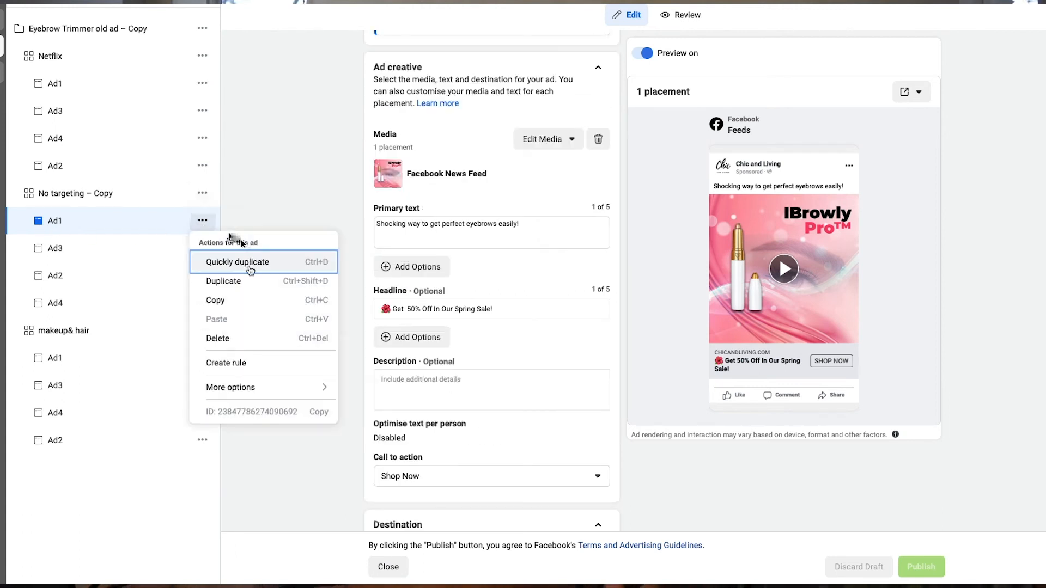
{"action": "left_click", "coordinate": [305, 219]}
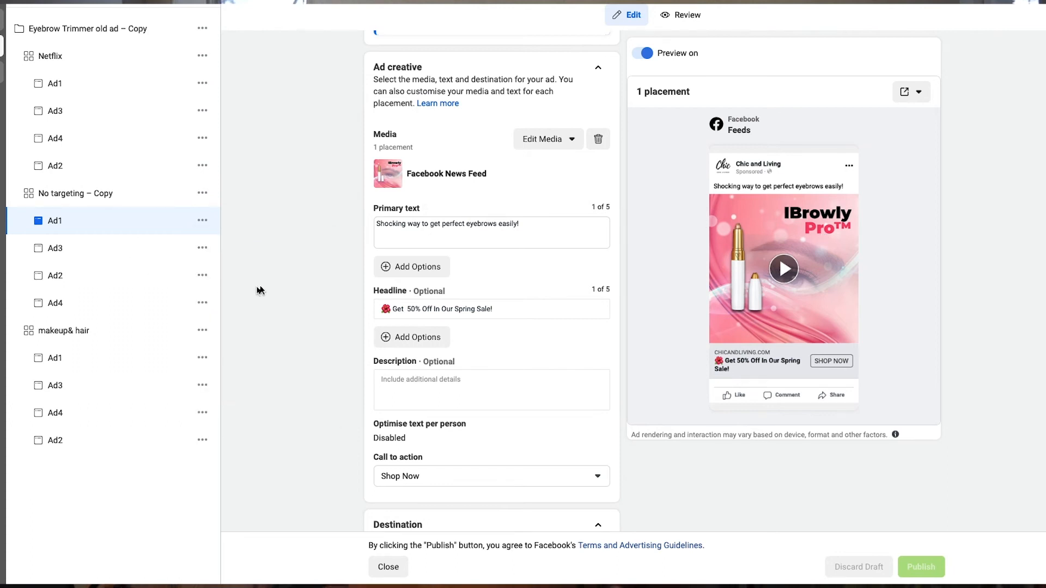
{"action": "scroll", "coordinate": [261, 288], "scroll_direction": "down", "scroll_amount": 1}
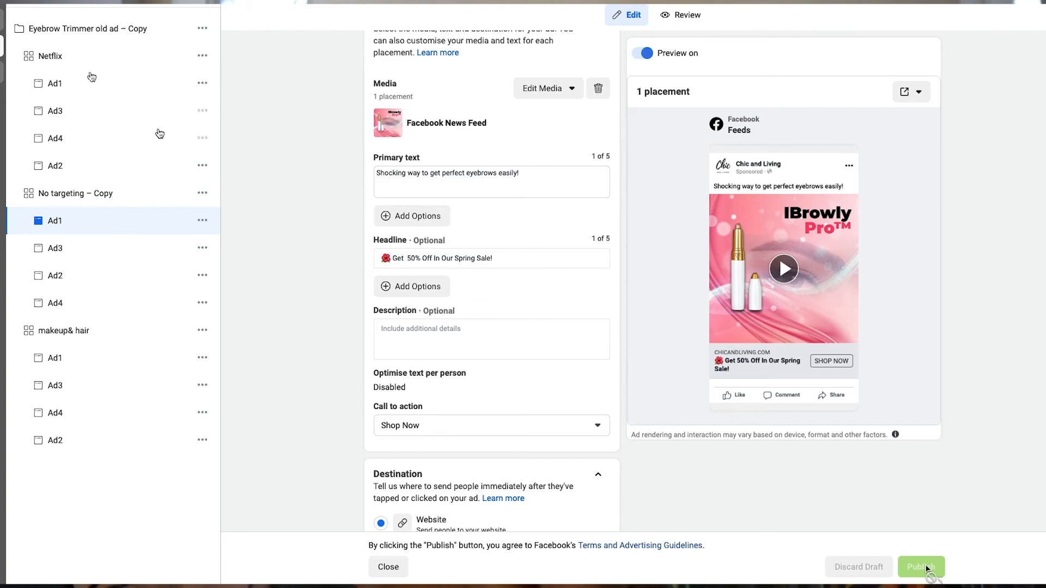